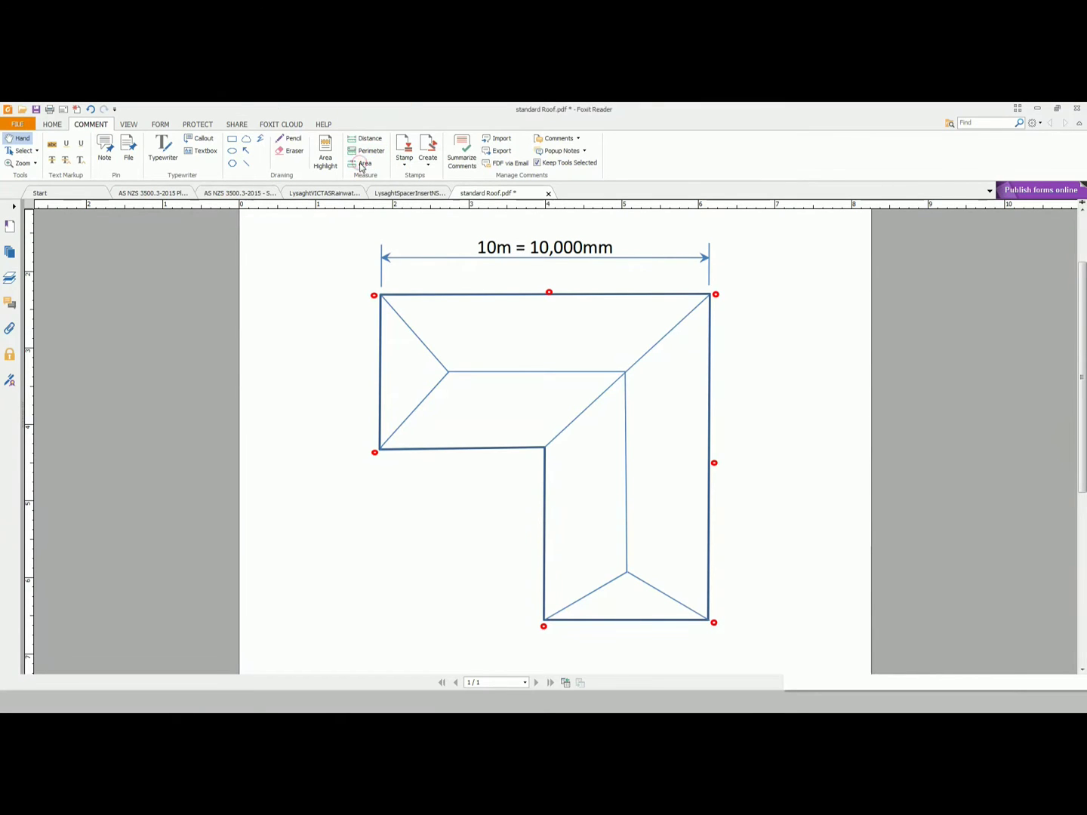
Calibrate the Area tool scale to 109.14 mm = 10000 mm, checking it against the roof's top edge.
{"action": "left_click", "coordinate": [363, 164]}
{"action": "double_click", "coordinate": [27, 160]}
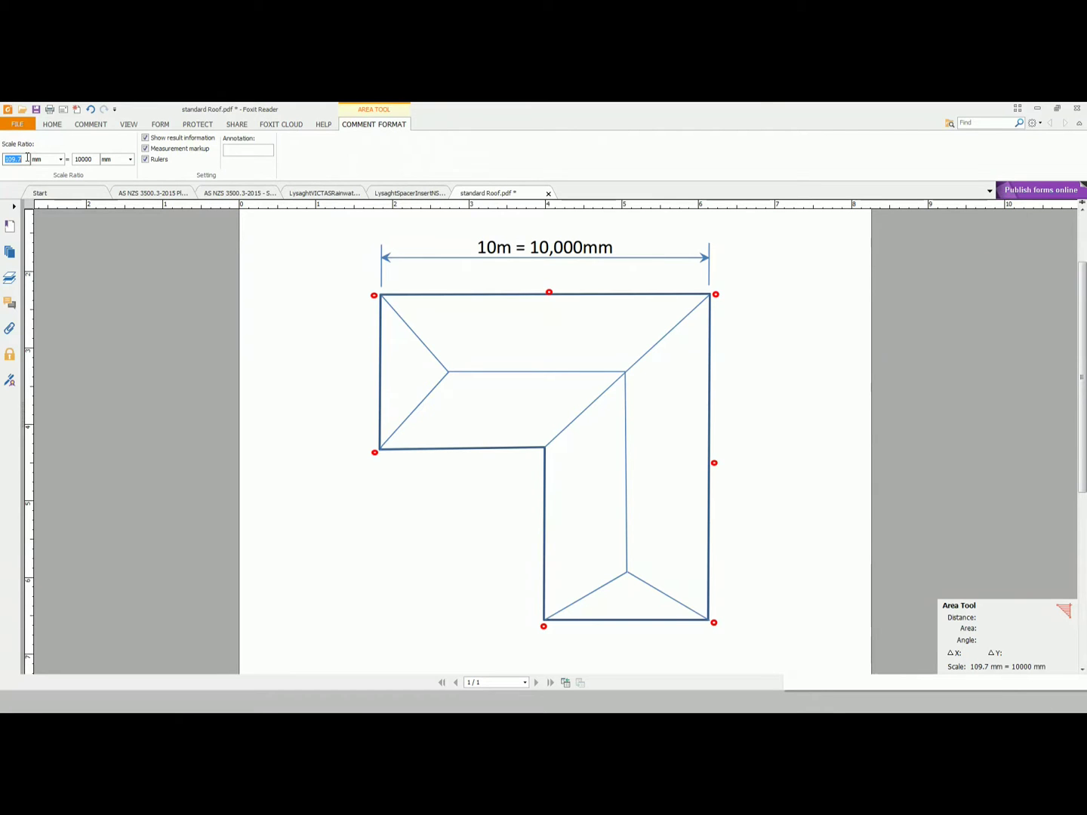
{"action": "type", "text": "1"}
{"action": "double_click", "coordinate": [100, 160]}
{"action": "type", "text": "1"}
{"action": "left_click", "coordinate": [382, 294]}
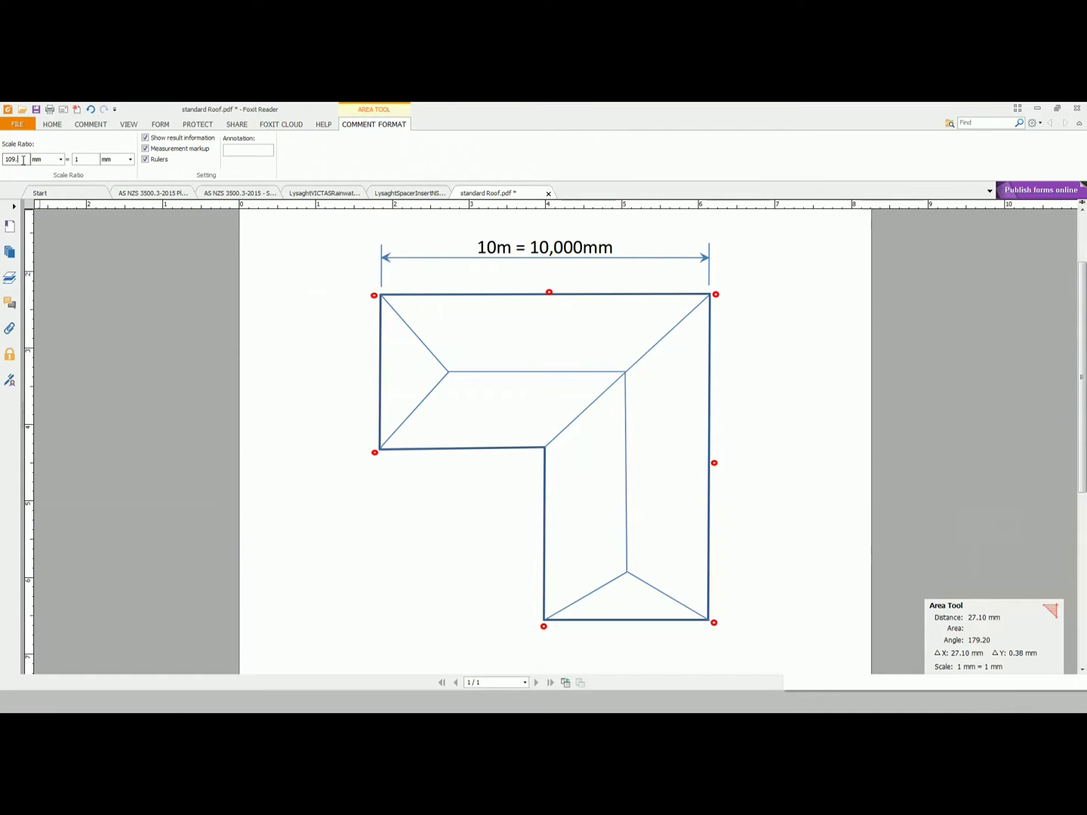
{"action": "type", "text": "4"}
{"action": "double_click", "coordinate": [92, 160]}
{"action": "type", "text": "10000"}
Trace the L-shaped roof's six corners and close the outline for a 73582360.00 sq mm area.
{"action": "left_click", "coordinate": [380, 293]}
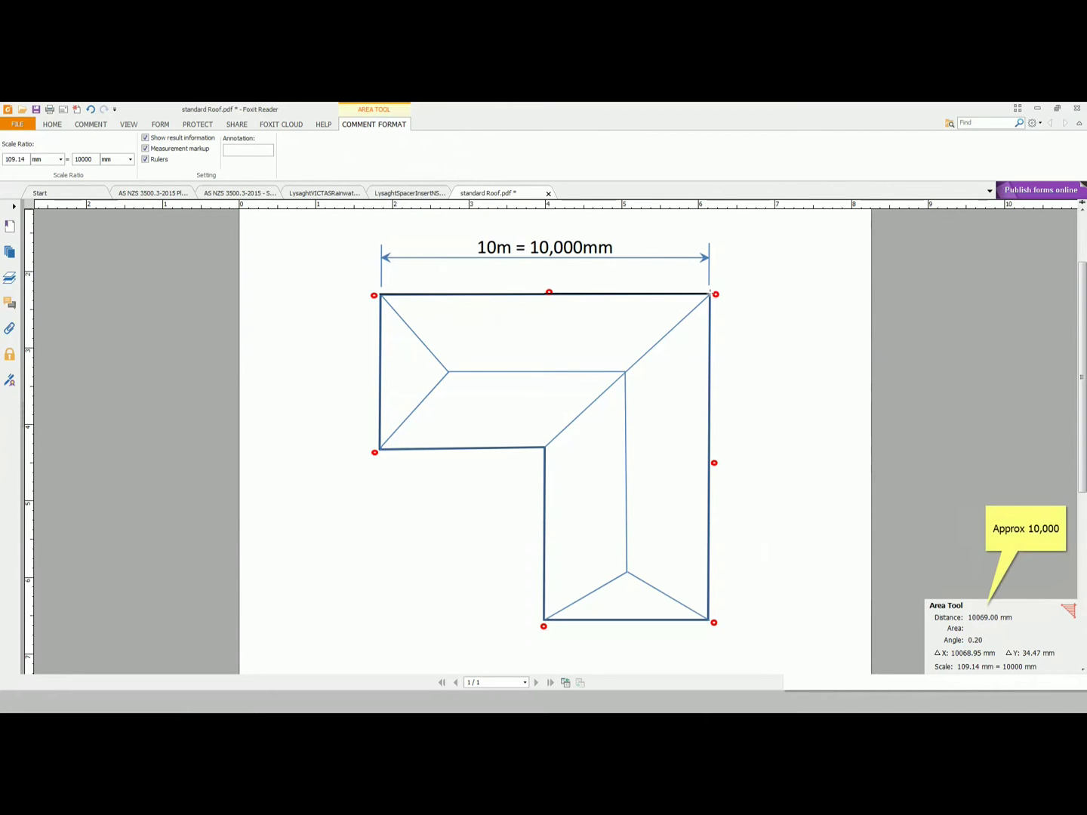
{"action": "left_click", "coordinate": [710, 294]}
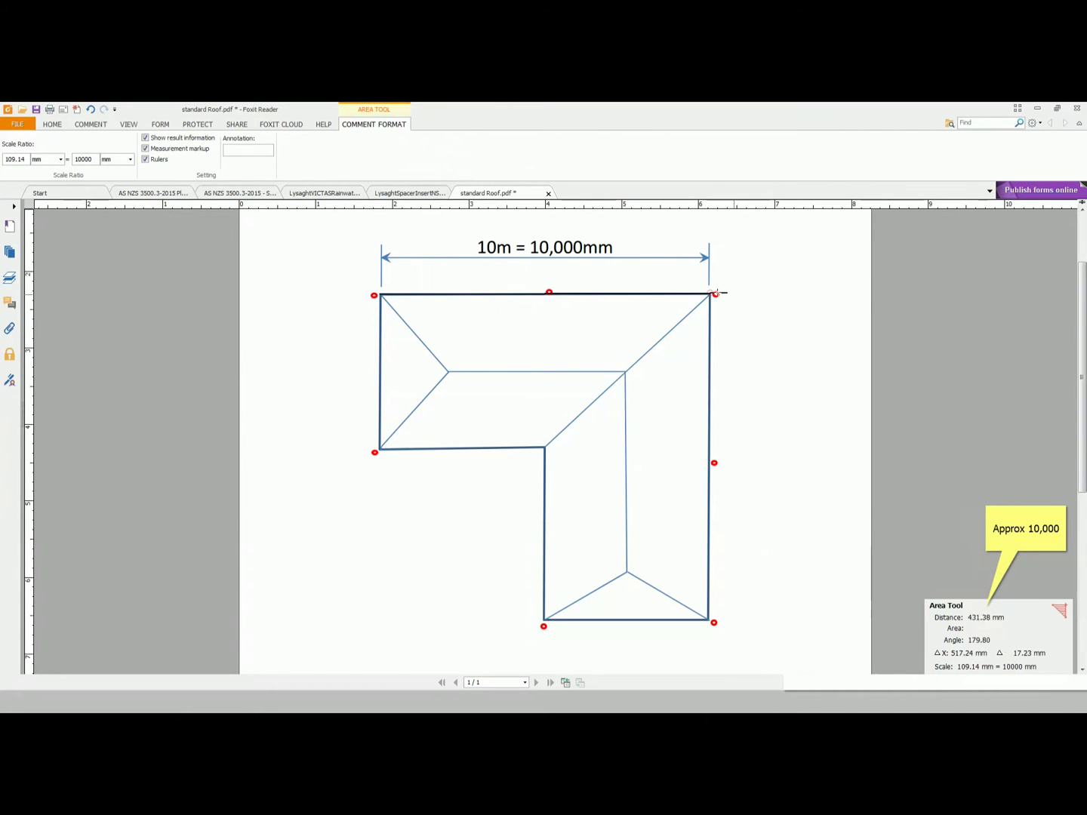
{"action": "left_click", "coordinate": [710, 621]}
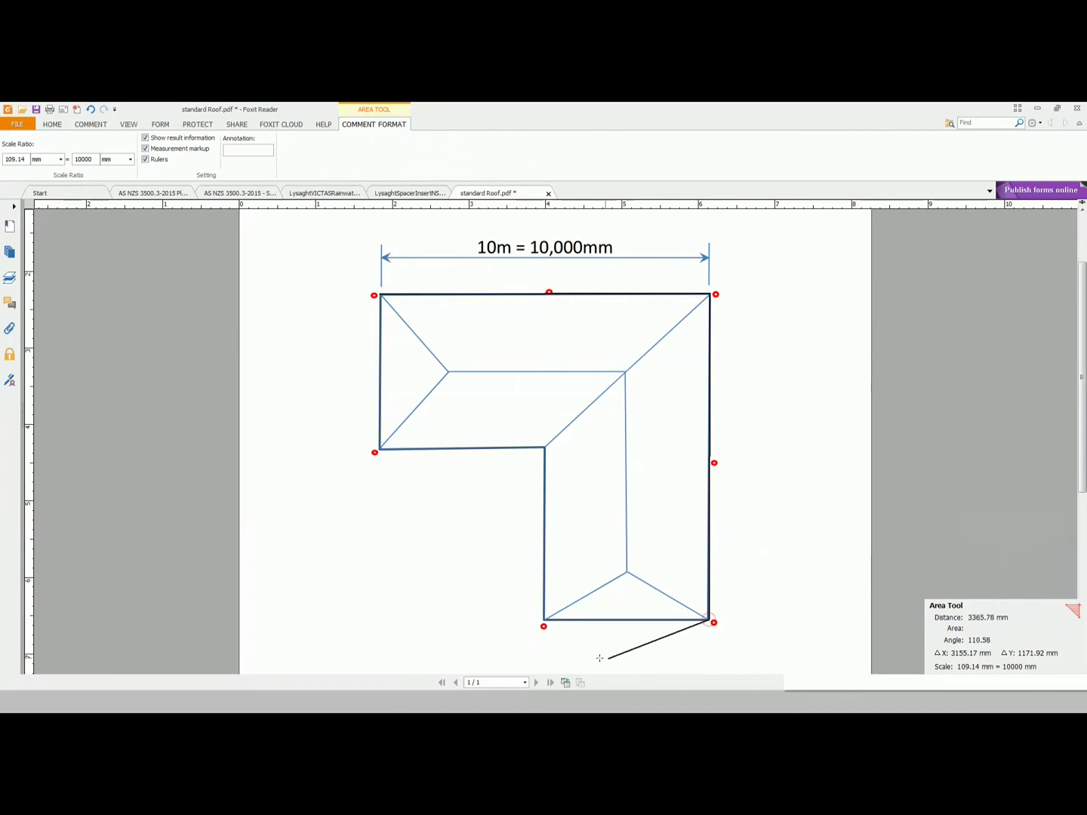
{"action": "left_click", "coordinate": [544, 620]}
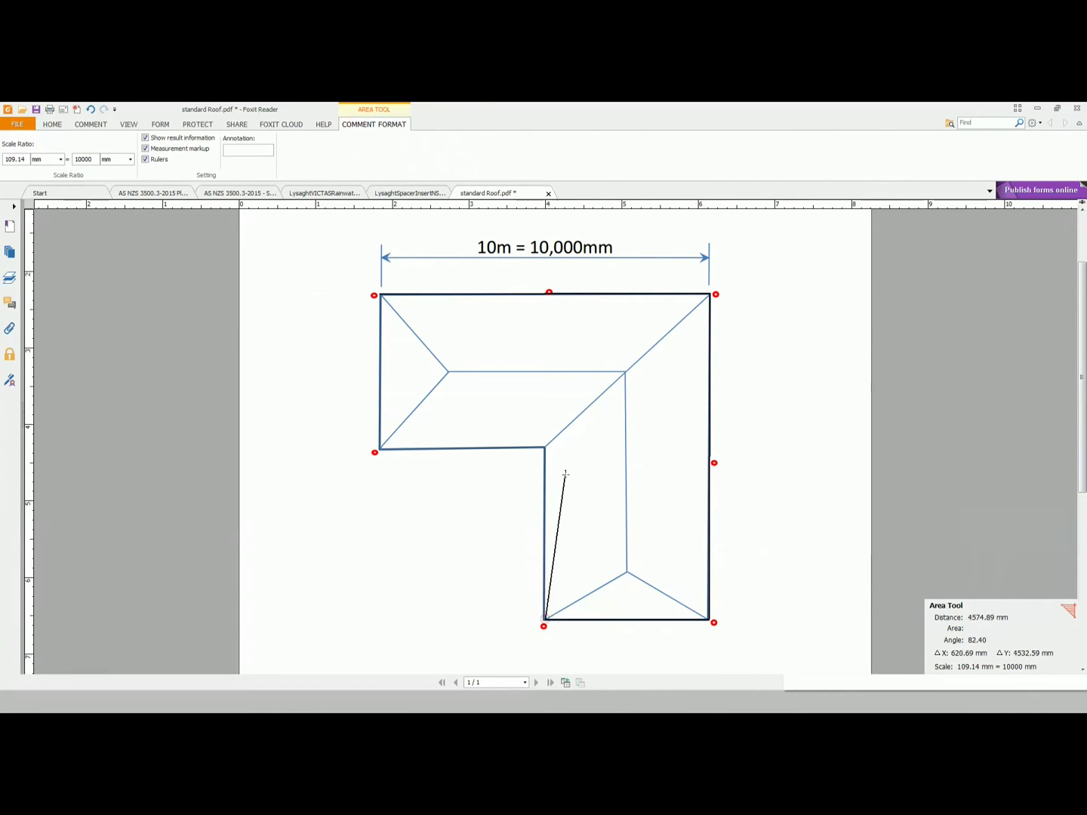
{"action": "left_click", "coordinate": [544, 446]}
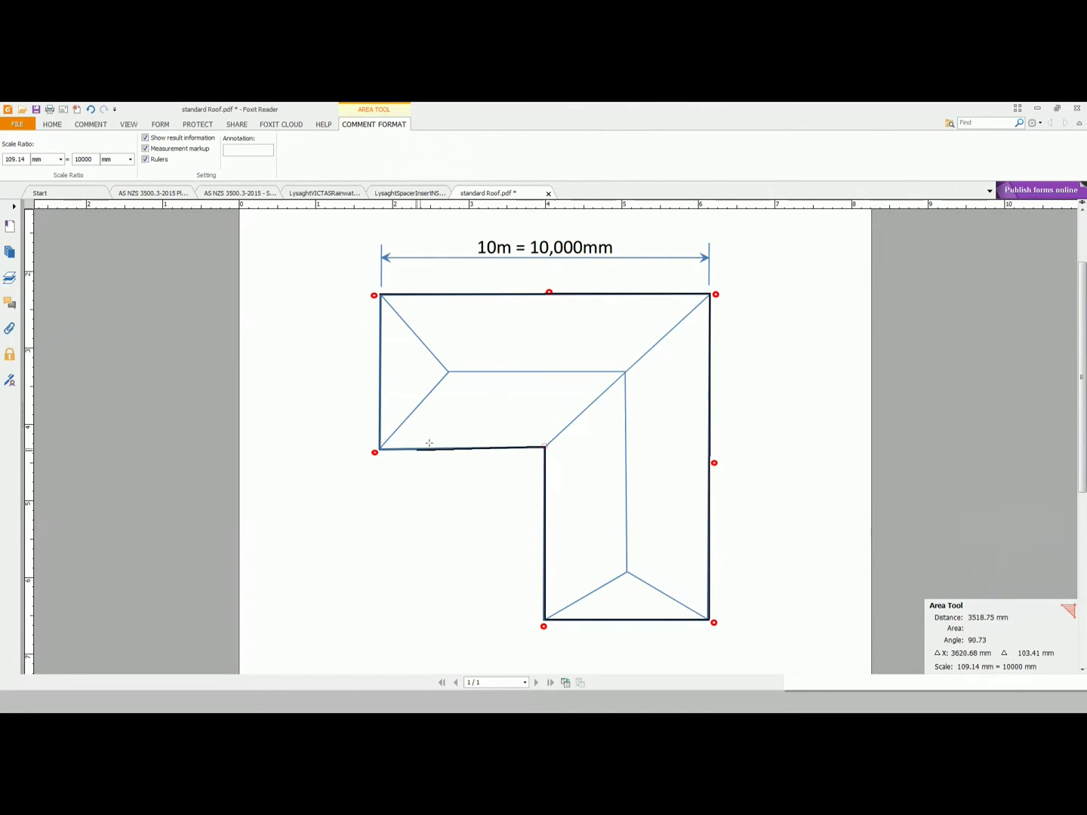
{"action": "left_click", "coordinate": [379, 449]}
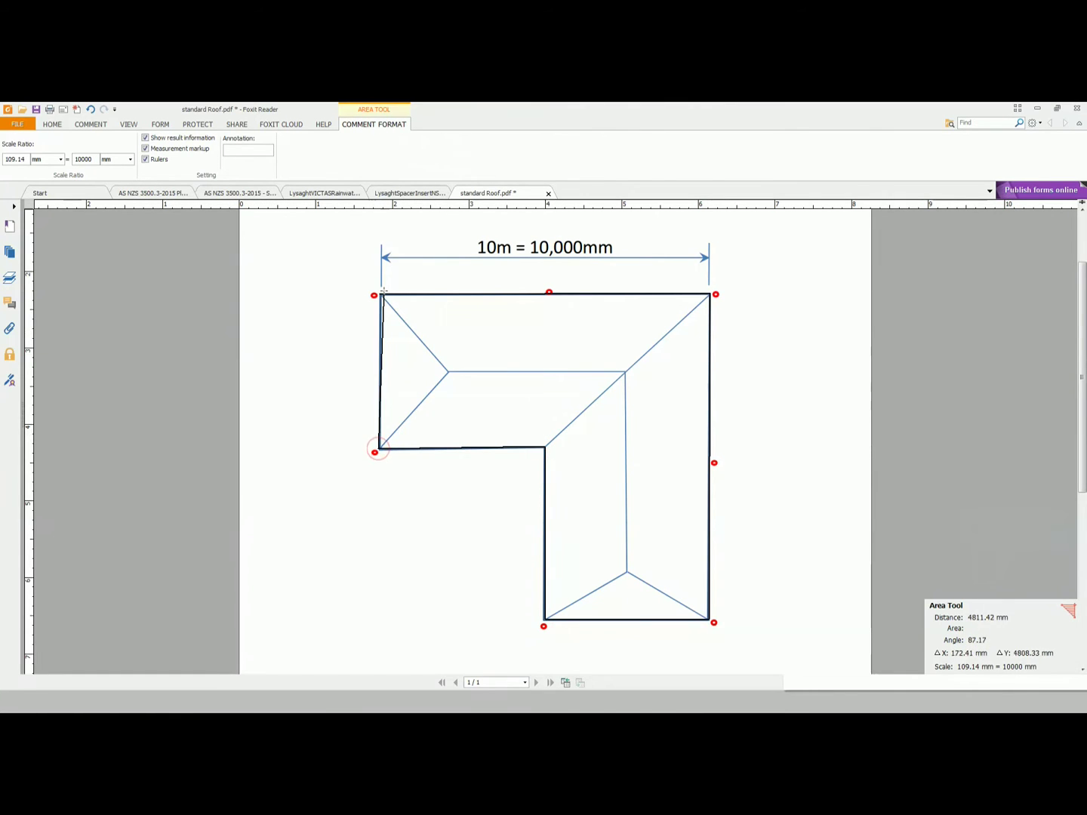
{"action": "left_click", "coordinate": [381, 295]}
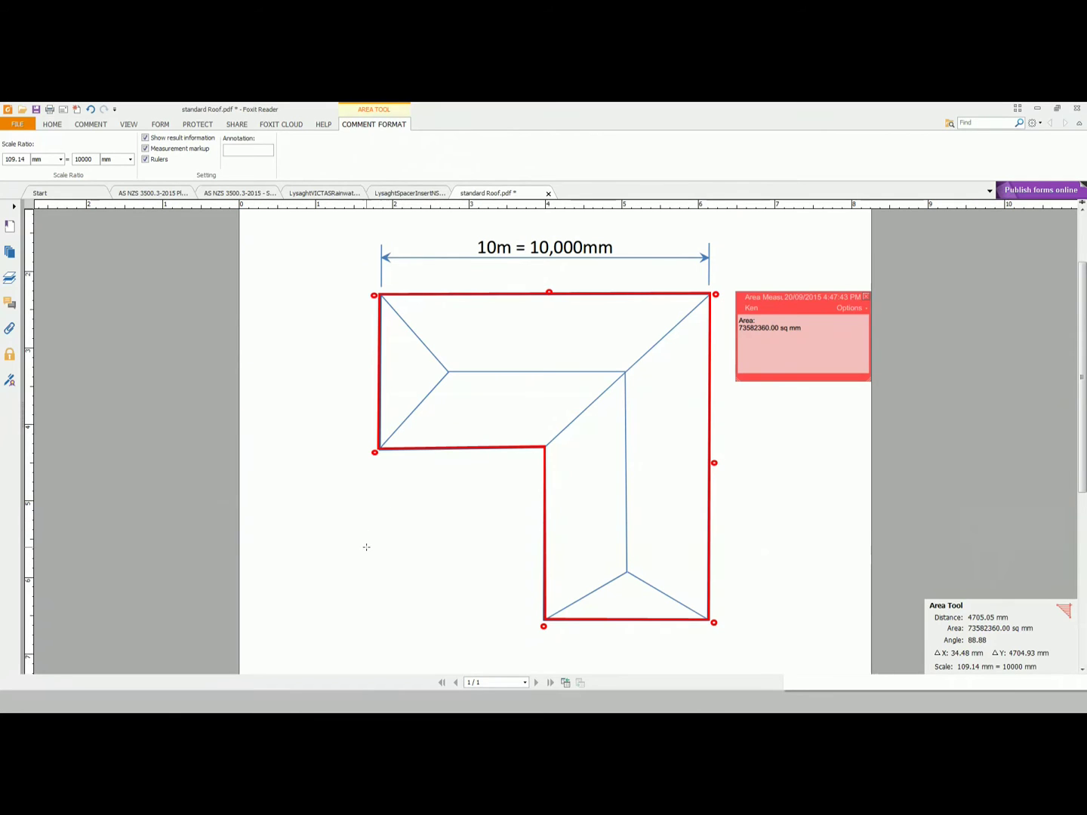
Measure a ten-point star-shaped test area below the roof, giving 9131058.00 sq mm.
{"action": "left_click", "coordinate": [318, 573]}
{"action": "left_click", "coordinate": [370, 628]}
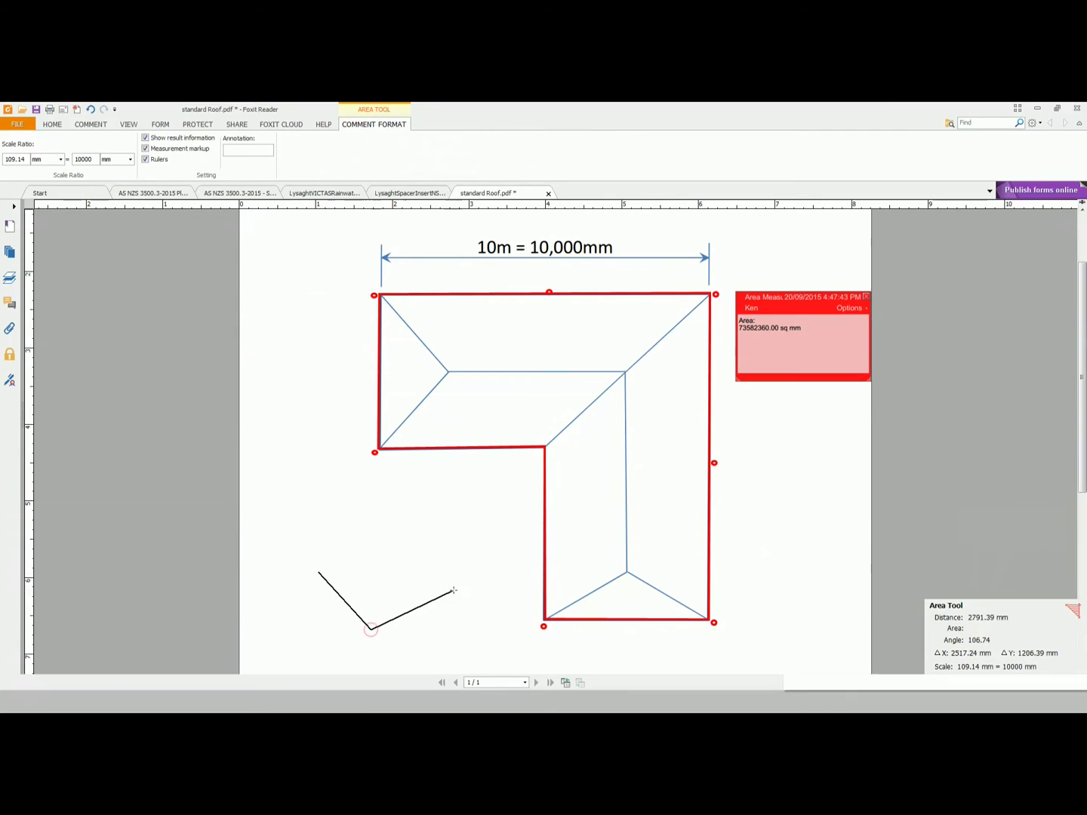
{"action": "left_click", "coordinate": [453, 590]}
{"action": "left_click", "coordinate": [380, 576]}
{"action": "left_click", "coordinate": [469, 553]}
{"action": "left_click", "coordinate": [418, 535]}
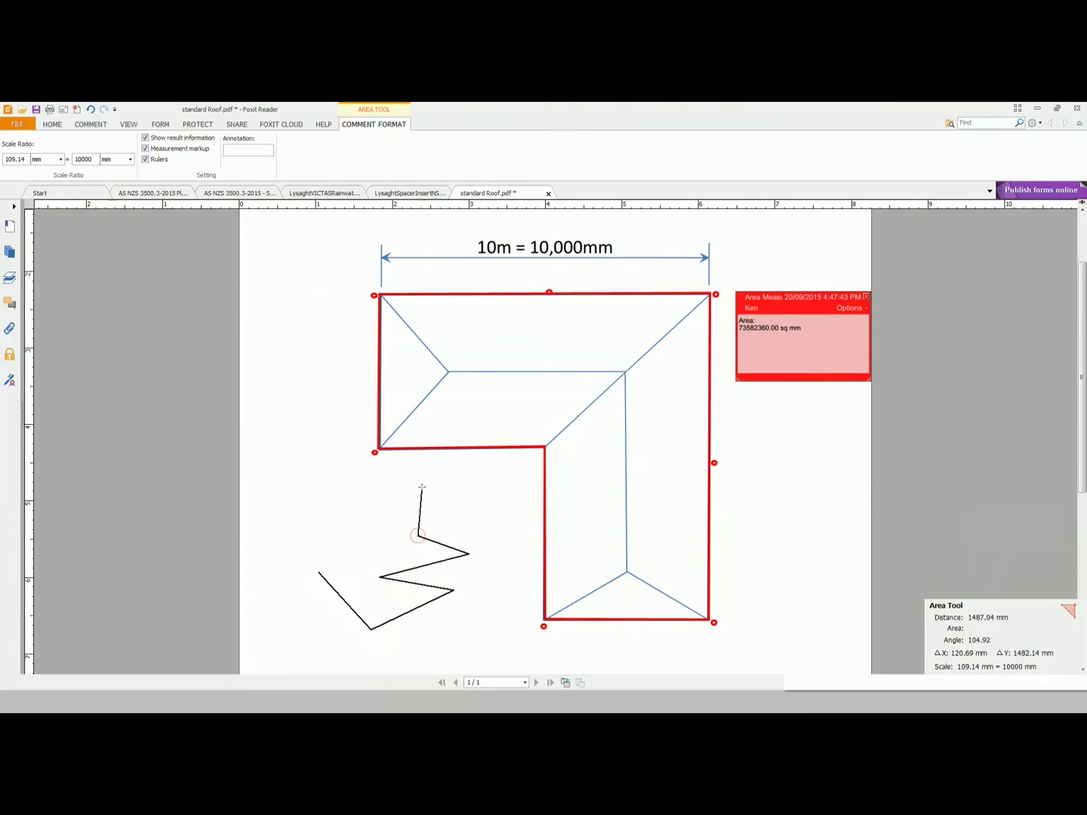
{"action": "left_click", "coordinate": [421, 485]}
{"action": "left_click", "coordinate": [373, 532]}
{"action": "left_click", "coordinate": [309, 498]}
{"action": "left_click", "coordinate": [337, 550]}
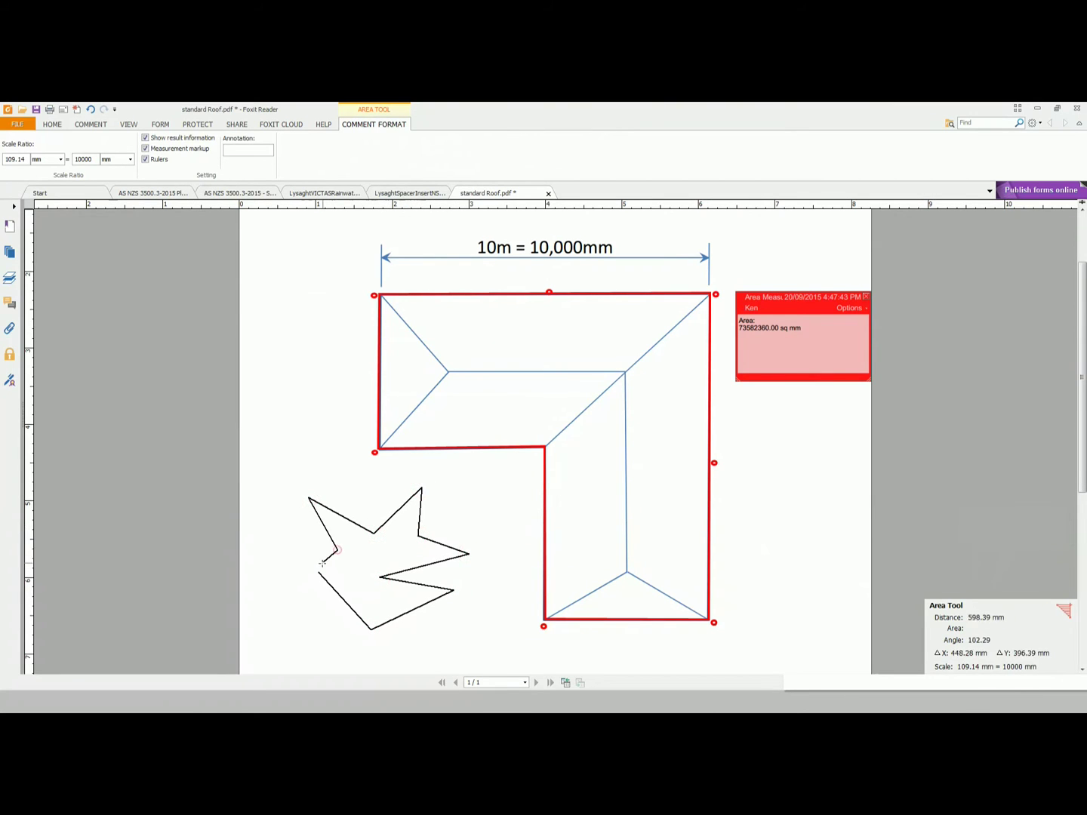
{"action": "left_click", "coordinate": [319, 574]}
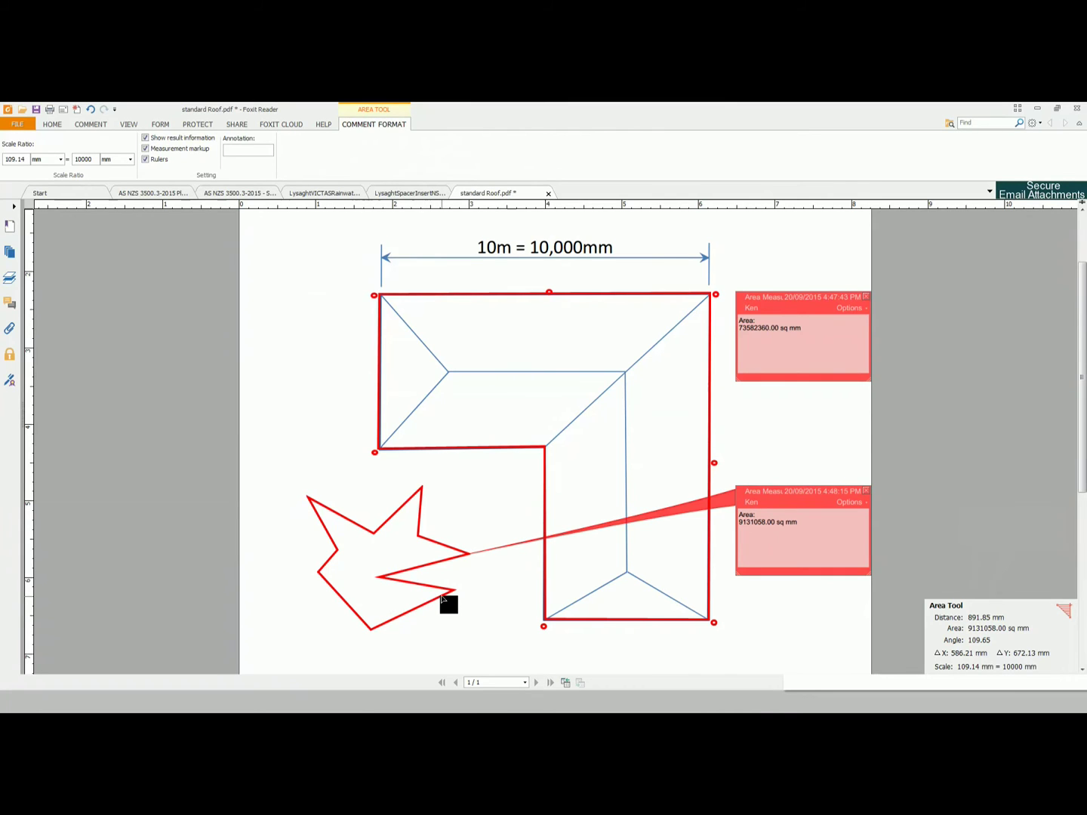
Exit the Area tool and undo the star-shaped test measurement.
{"action": "key", "text": "Escape"}
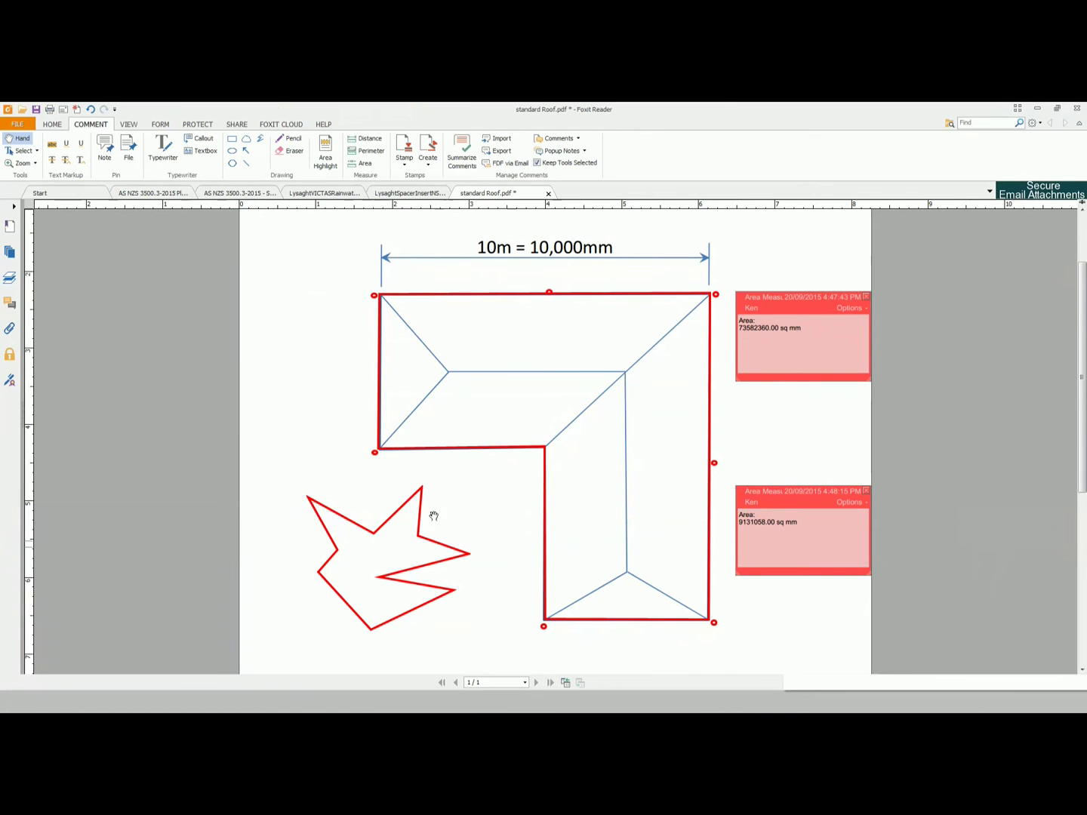
{"action": "left_click", "coordinate": [93, 112]}
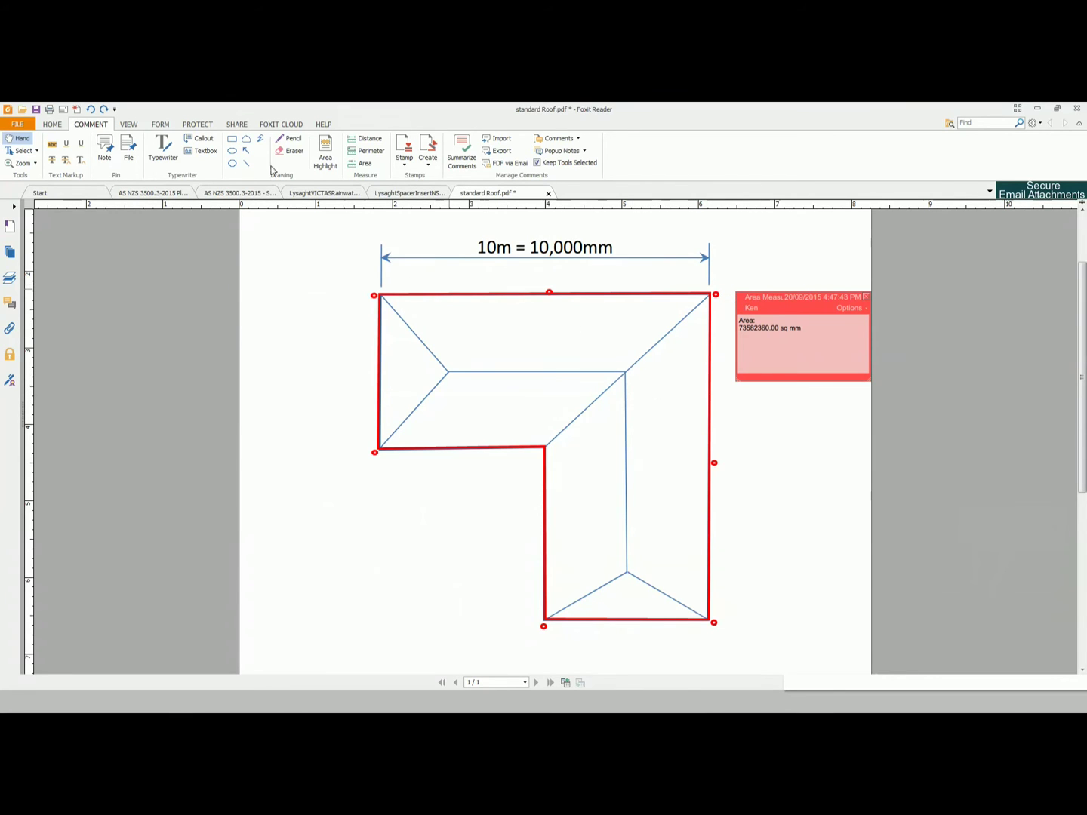
Draw two right-pointing red flow arrows in the right wing, plus up and down arrows along its right edge.
{"action": "left_click", "coordinate": [248, 152]}
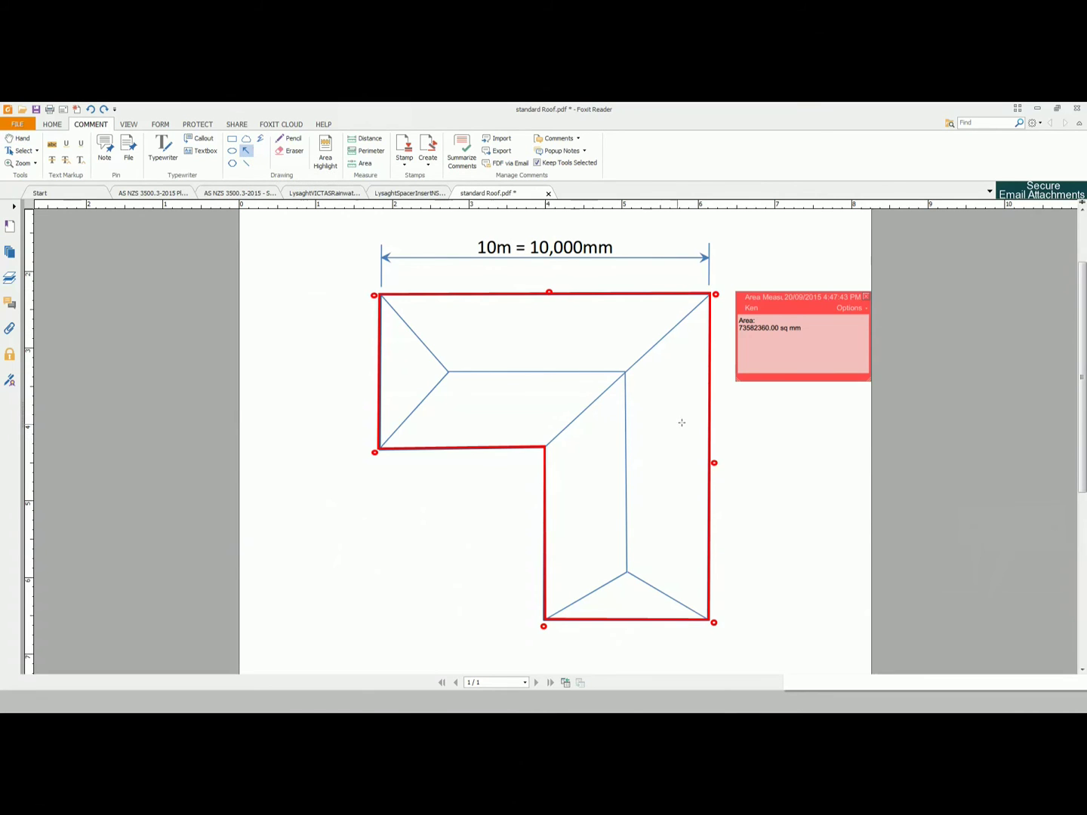
{"action": "left_click", "coordinate": [637, 426]}
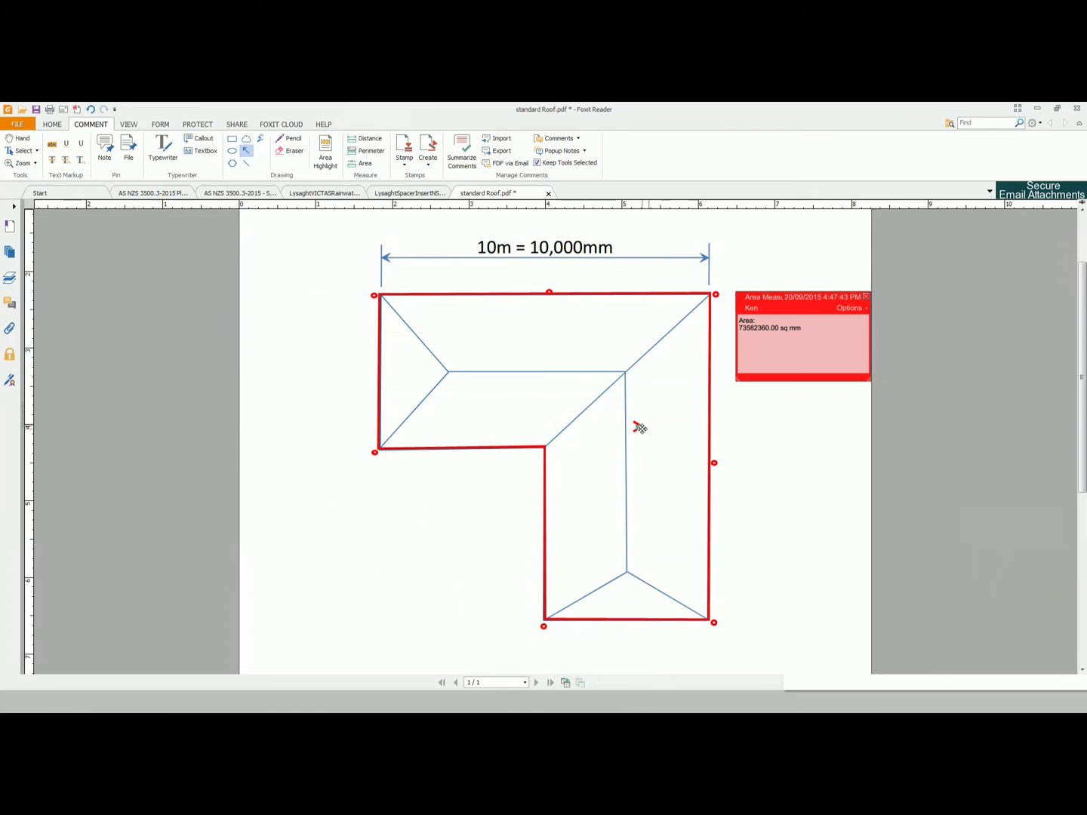
{"action": "left_click_drag", "start_coordinate": [640, 428], "coordinate": [670, 430]}
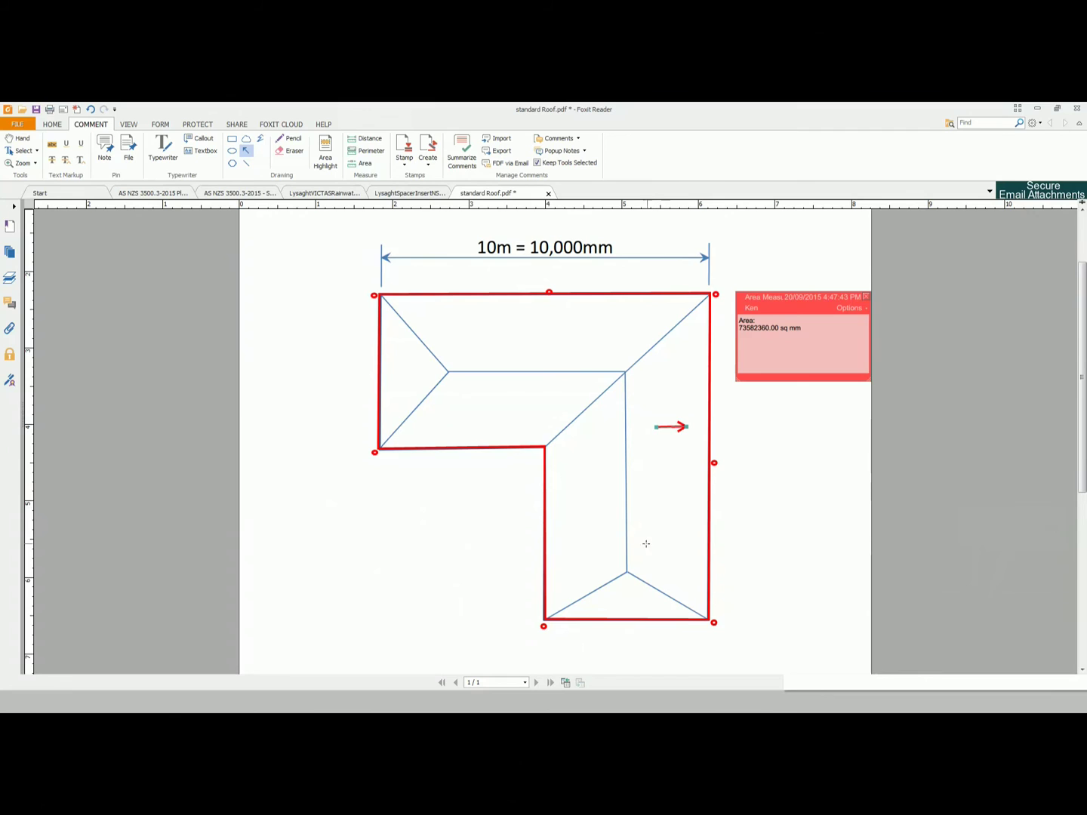
{"action": "left_click_drag", "start_coordinate": [640, 542], "coordinate": [694, 541]}
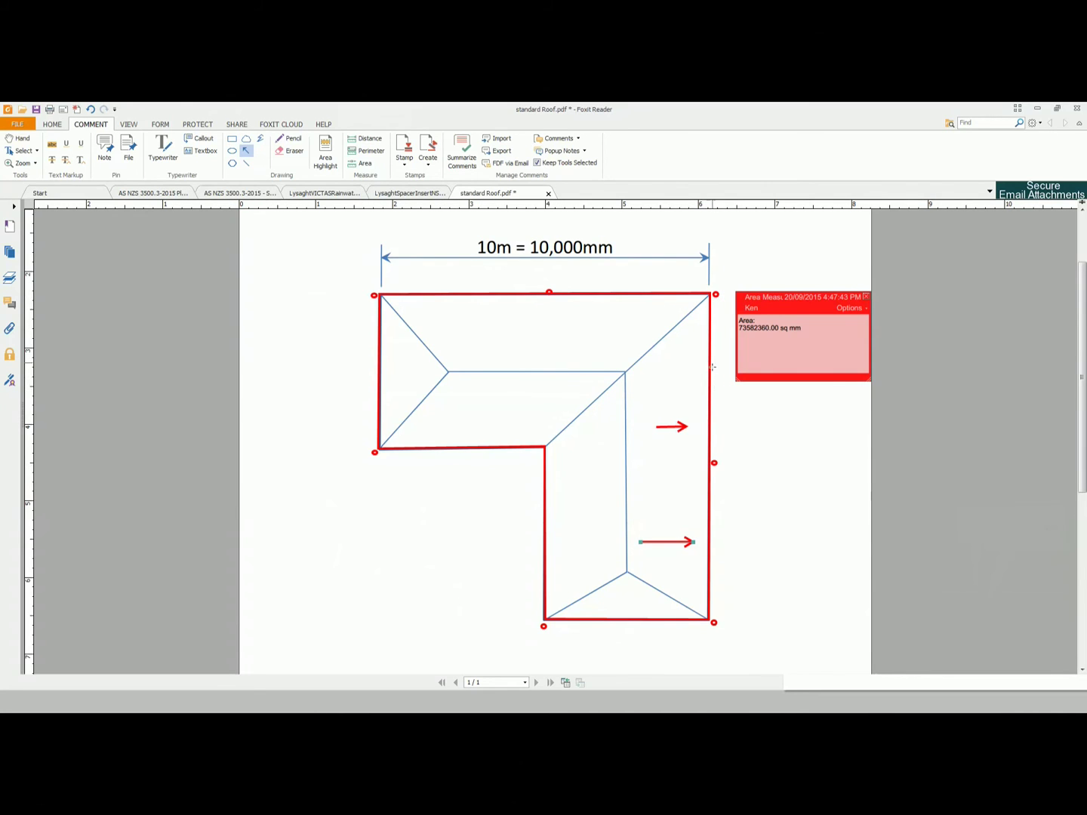
{"action": "left_click_drag", "start_coordinate": [712, 373], "coordinate": [715, 311]}
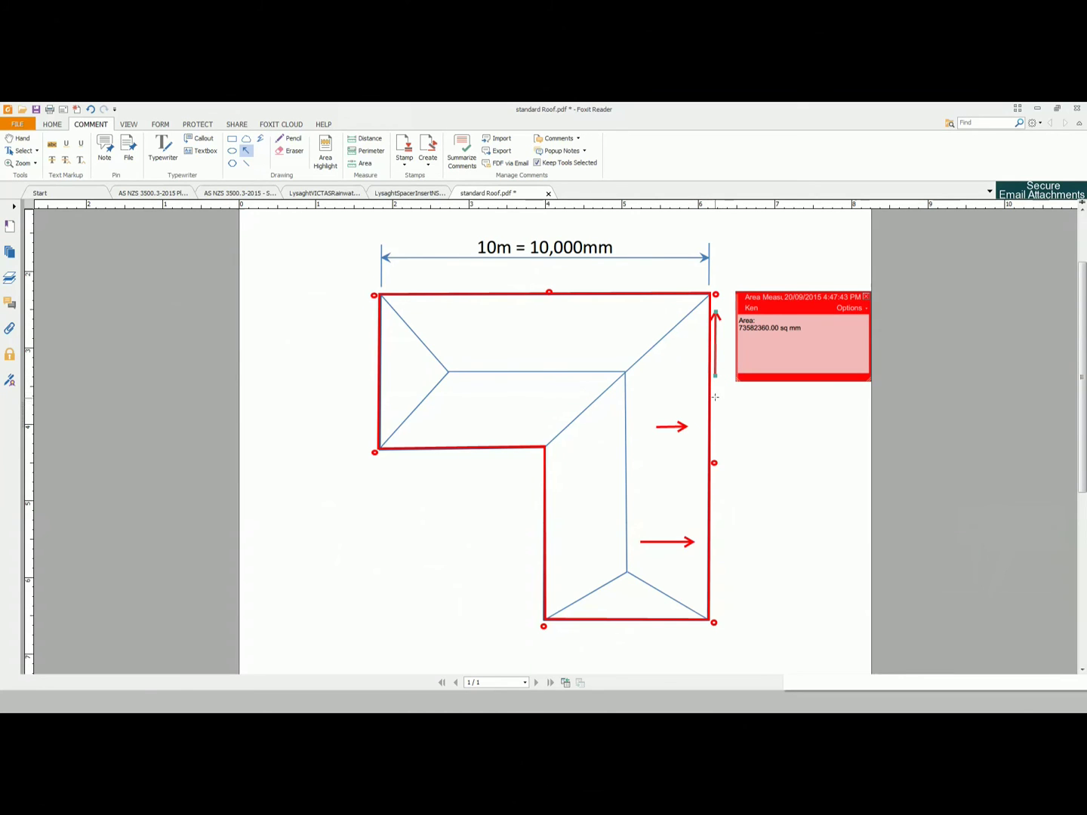
{"action": "left_click_drag", "start_coordinate": [715, 384], "coordinate": [715, 447]}
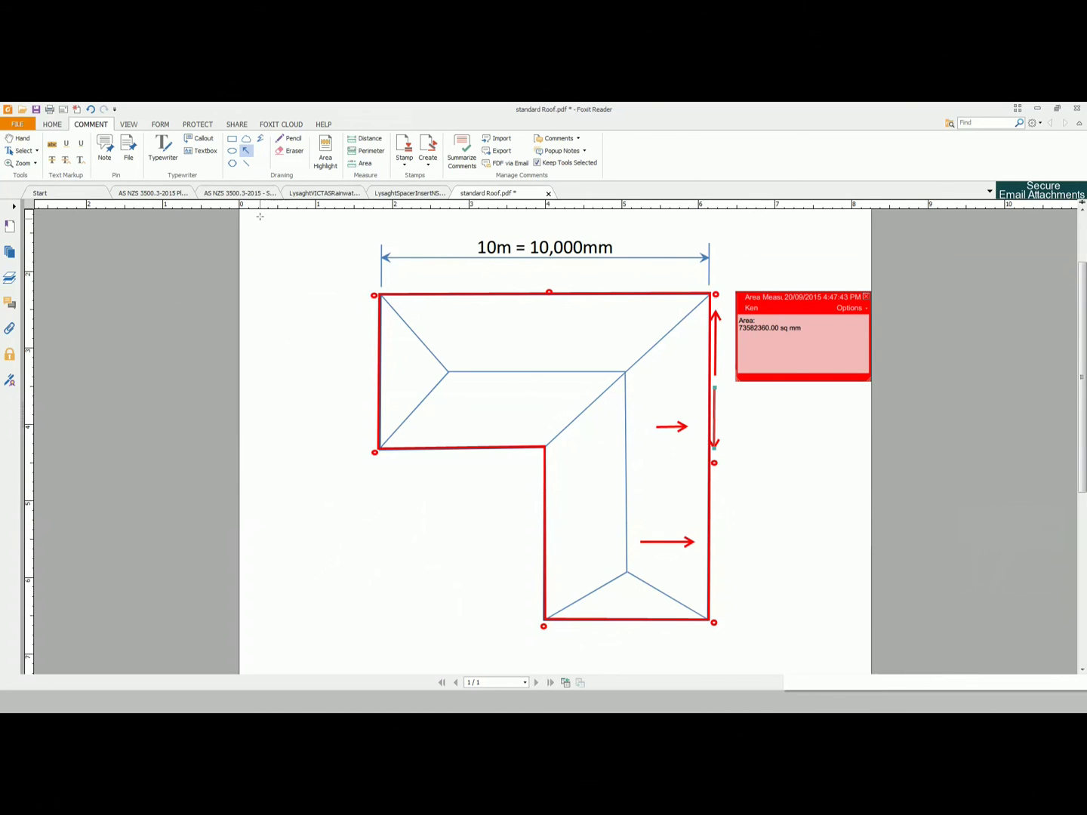
Draw a red rectangle around the upper right-wing catchment area, enclosing the top flow arrow.
{"action": "left_click", "coordinate": [232, 141]}
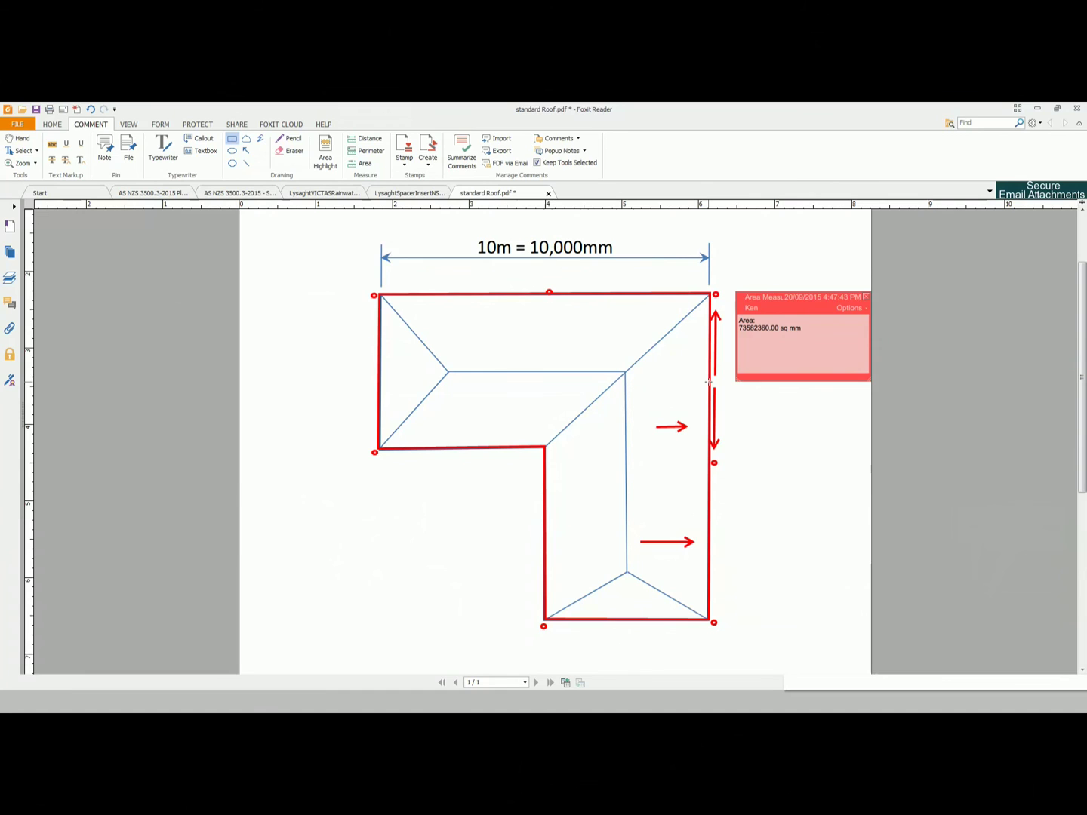
{"action": "left_click_drag", "start_coordinate": [707, 382], "coordinate": [627, 541]}
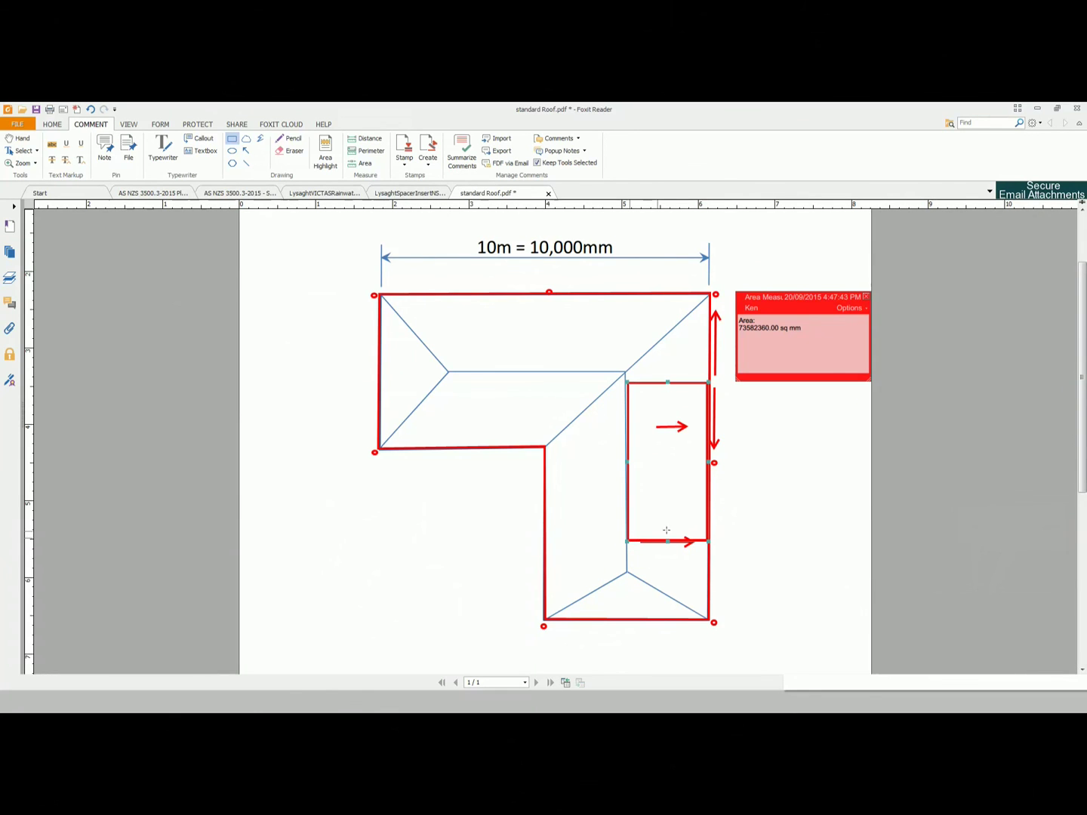